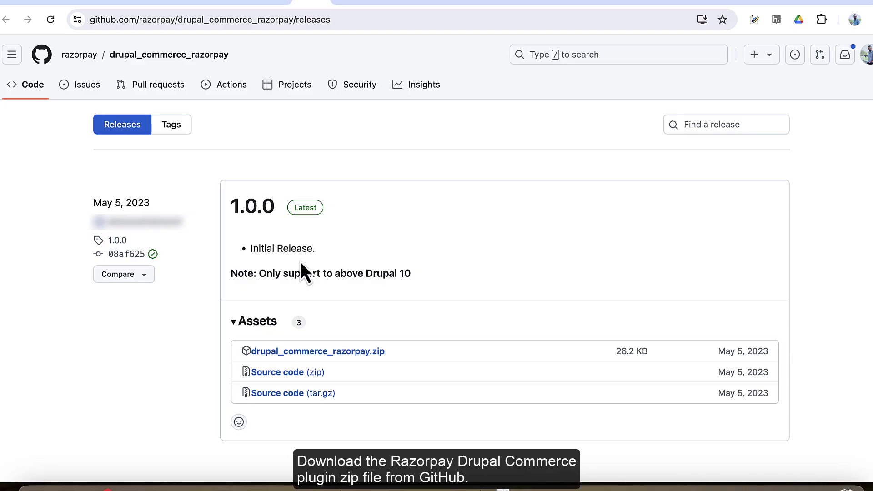
# - Download drupal_commerce_razorpay.zip from GitHub Assets and return to the Acme Corp site
pyautogui.click(337, 353)
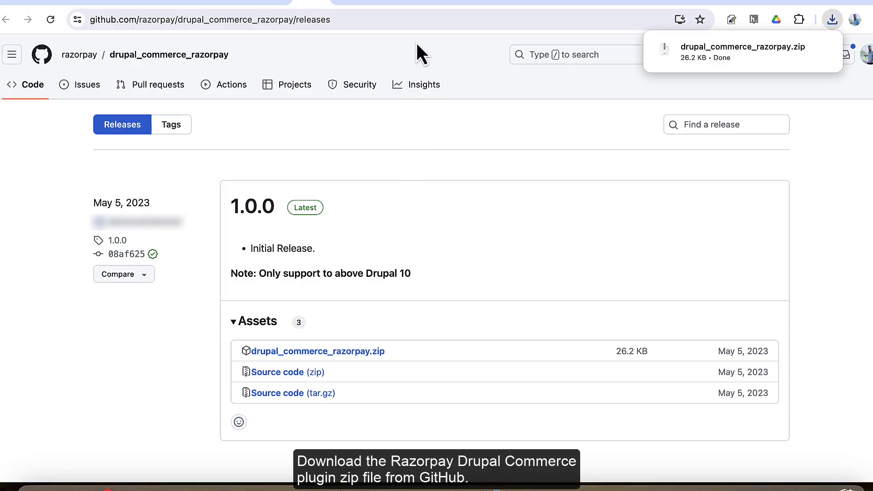
pyautogui.click(393, 4)
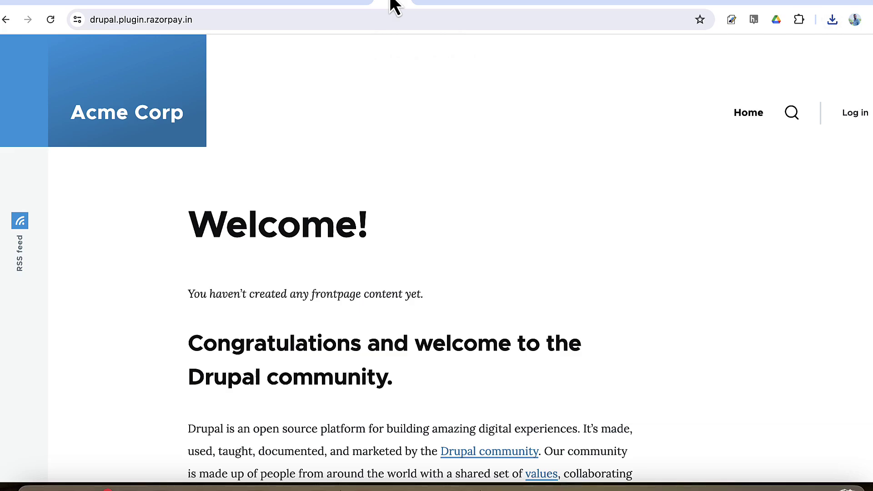
# - Log in to the store with the saved administrator username and password
pyautogui.click(854, 114)
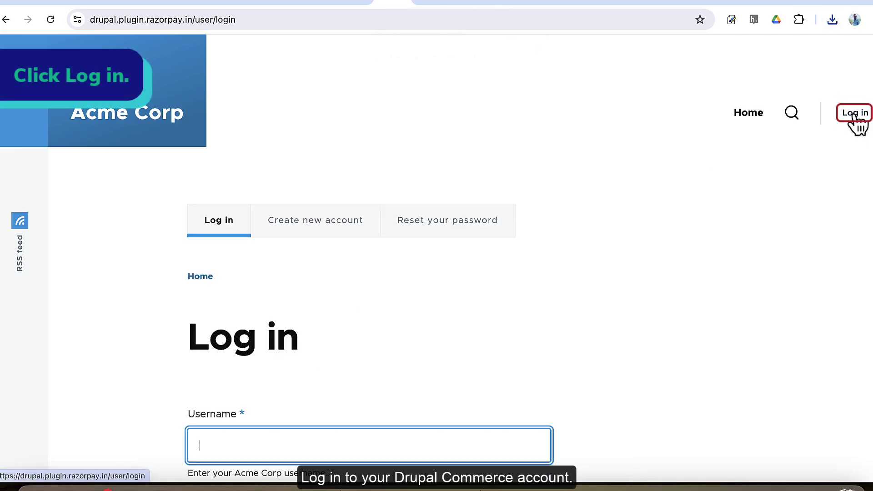
pyautogui.scroll(-4, 402, 339)
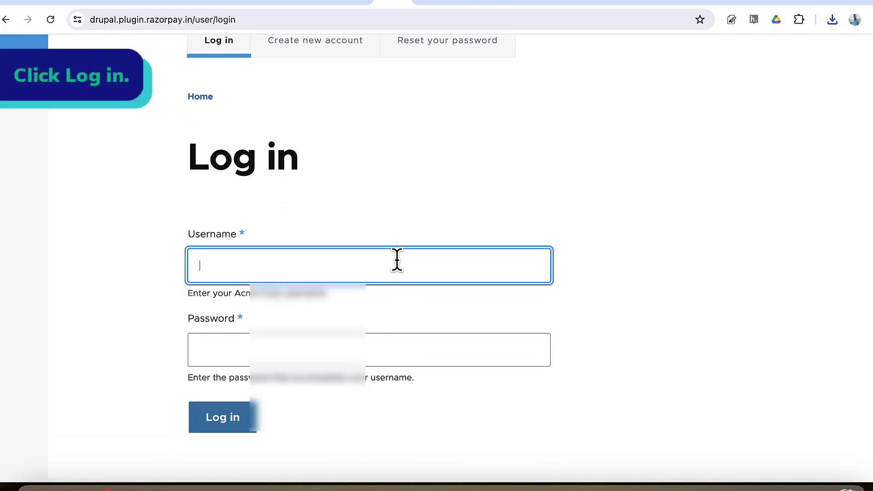
pyautogui.click(323, 311)
pyautogui.click(280, 346)
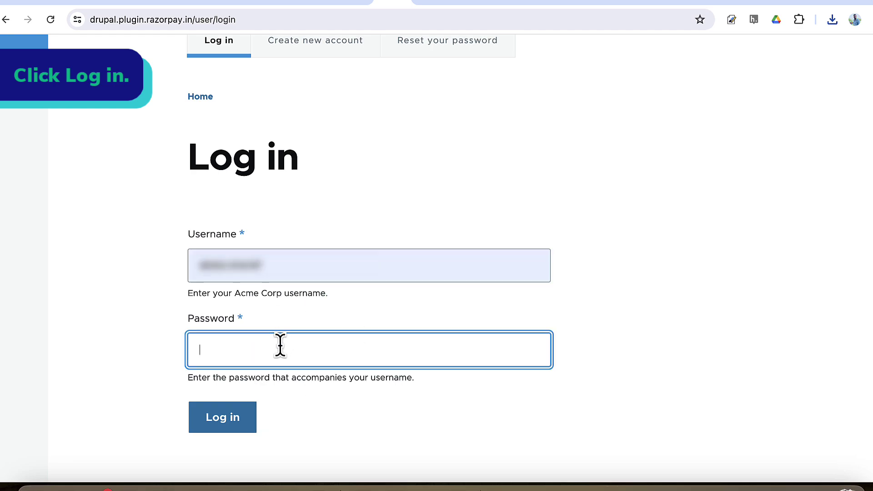
pyautogui.press('super+v')
pyautogui.click(231, 419)
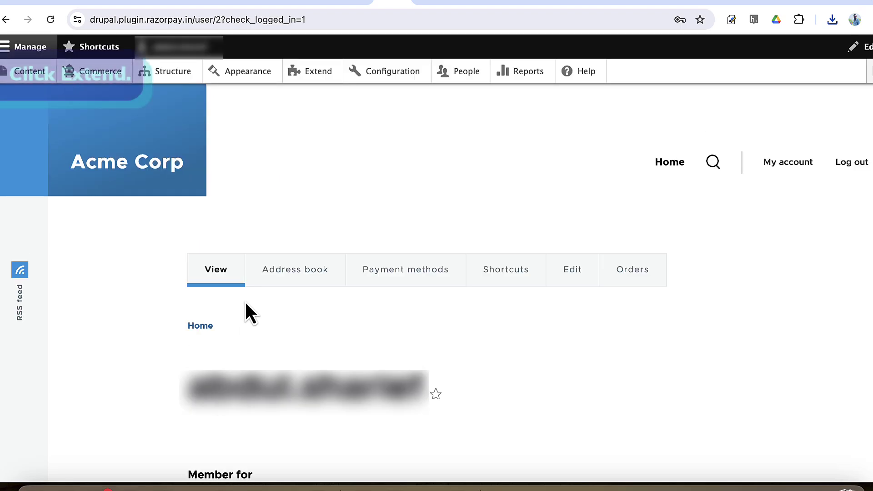
# - Under Extend > Add new module, attach drupal_commerce_razorpay.zip as the archive
pyautogui.click(306, 76)
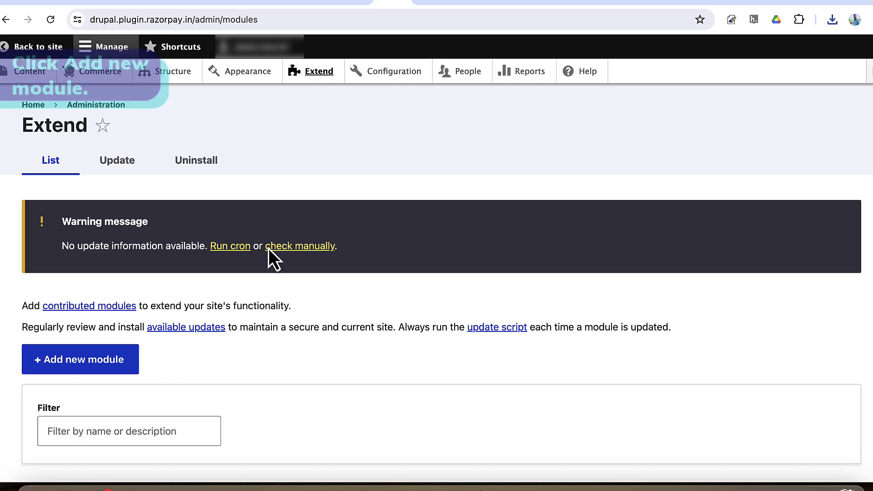
pyautogui.click(85, 362)
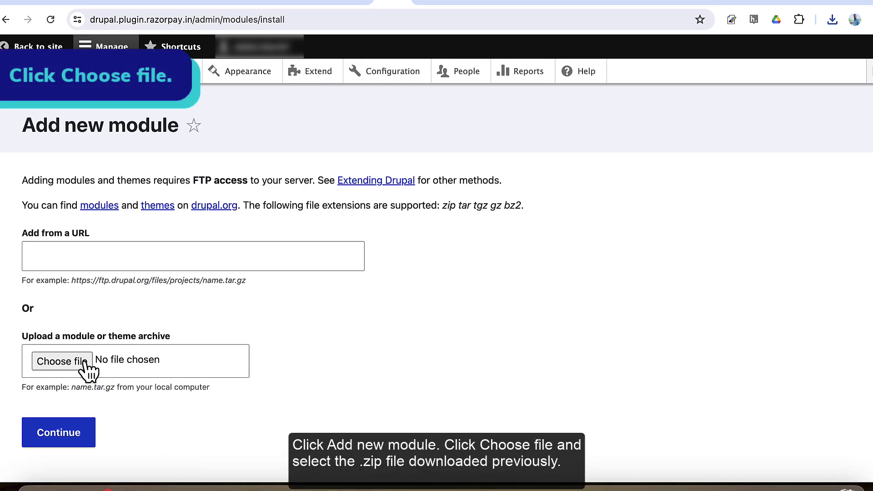
pyautogui.scroll(-1, 88, 371)
pyautogui.click(77, 343)
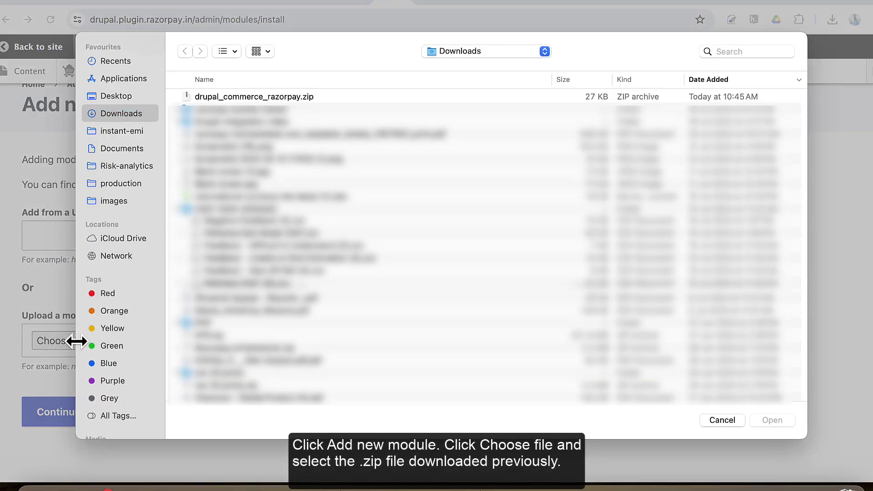
pyautogui.click(270, 99)
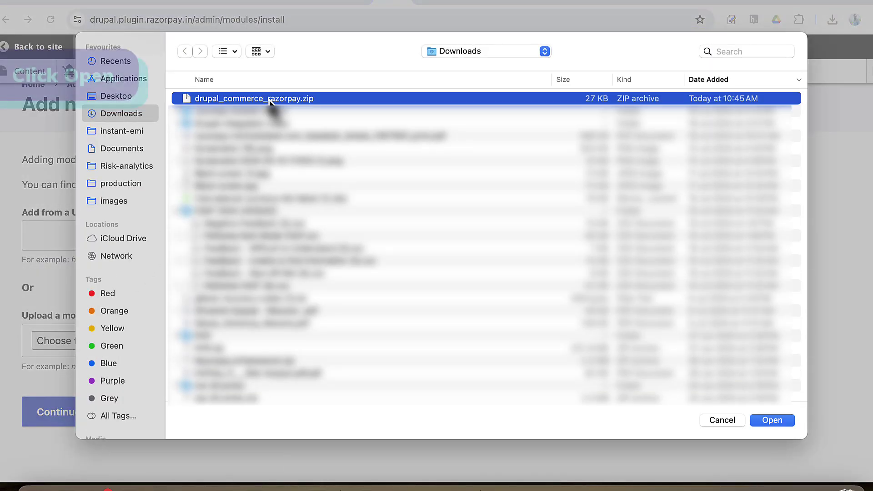
pyautogui.click(772, 421)
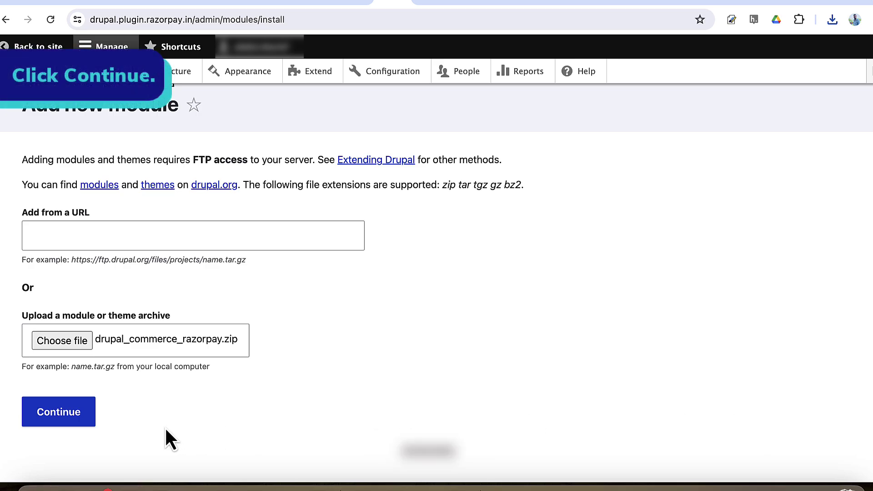
# - Upload the Razorpay module archive and go back to the Extend module list
pyautogui.click(75, 416)
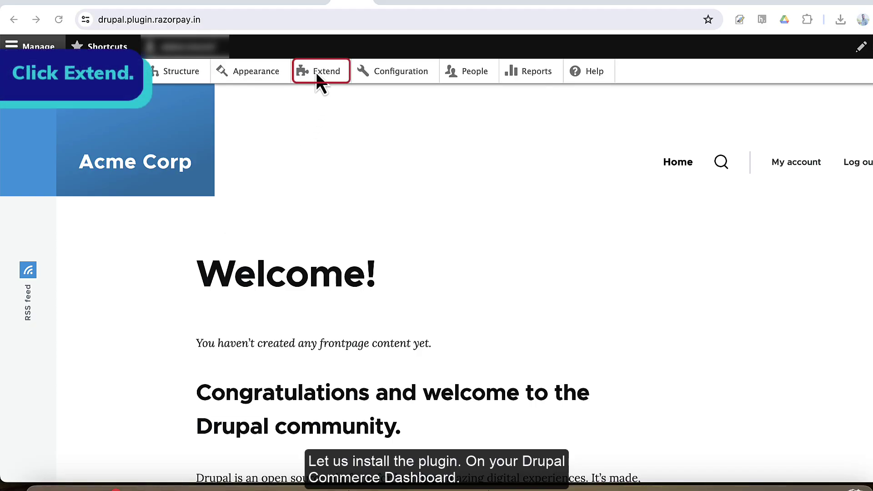
pyautogui.click(323, 73)
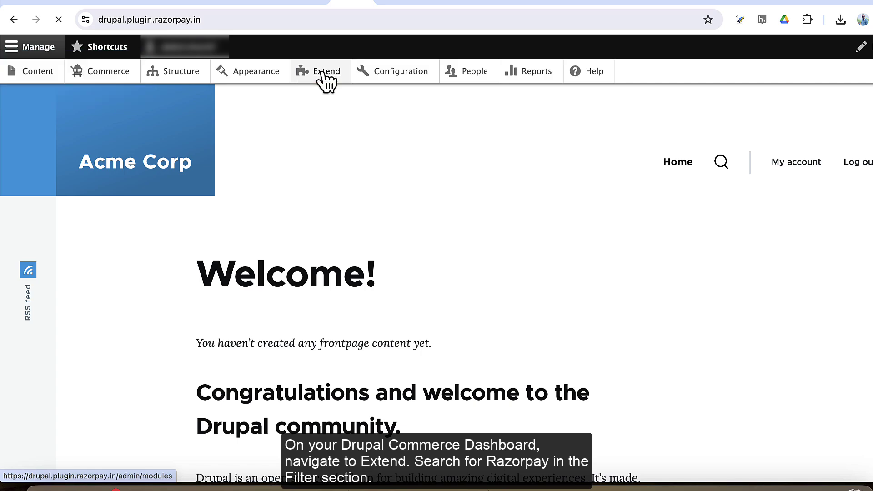
pyautogui.scroll(-5, 320, 160)
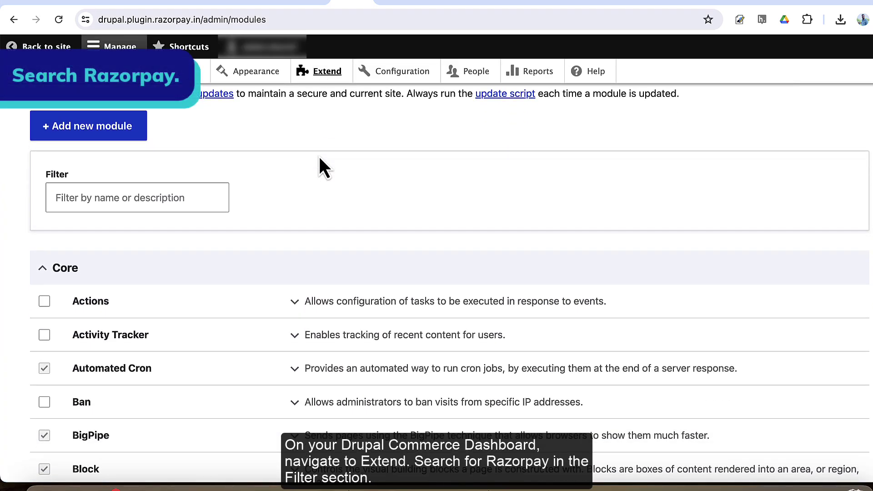
# - Filter modules by 'razo', tick Commerce Razorpay, and install it
pyautogui.click(183, 191)
pyautogui.write('ra')
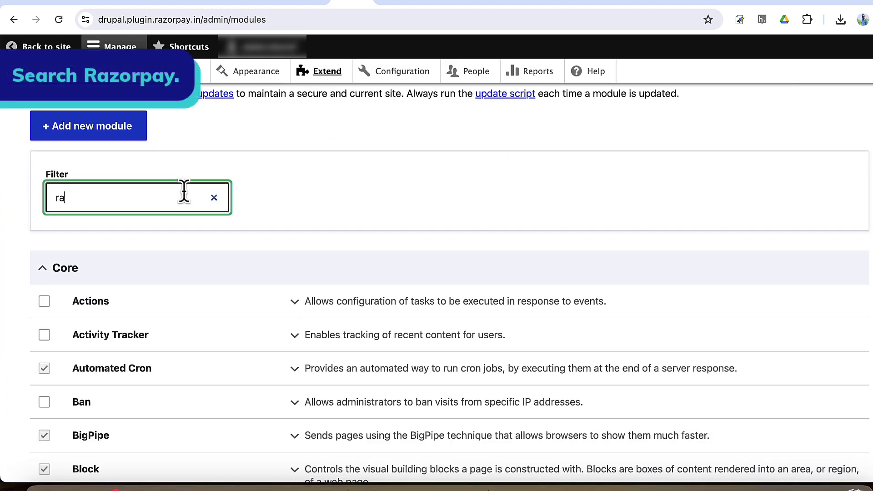
pyautogui.write('zo')
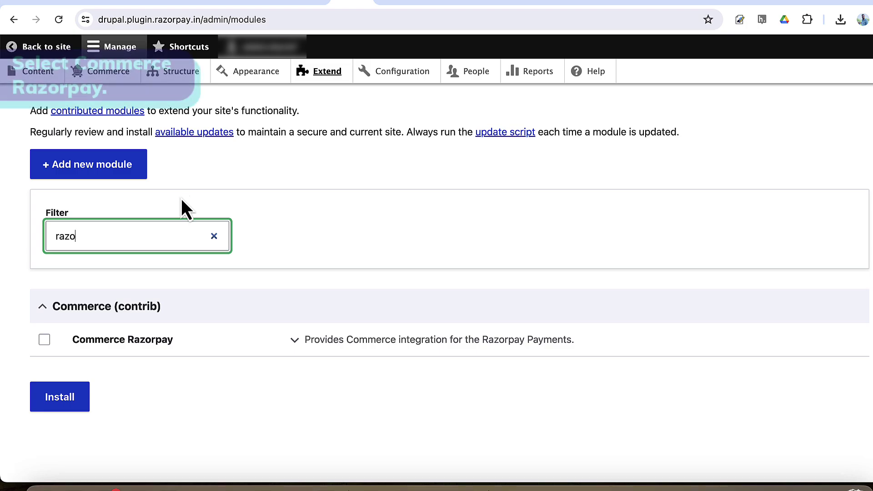
pyautogui.click(44, 341)
pyautogui.click(58, 399)
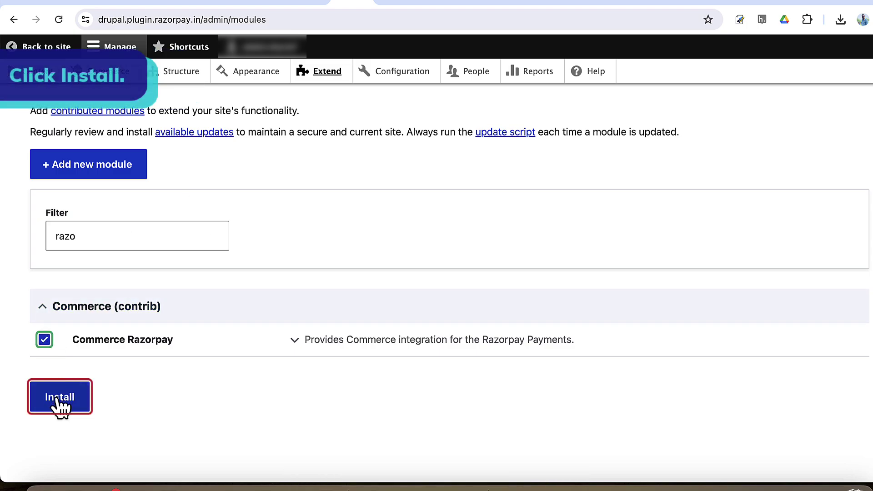
pyautogui.click(59, 397)
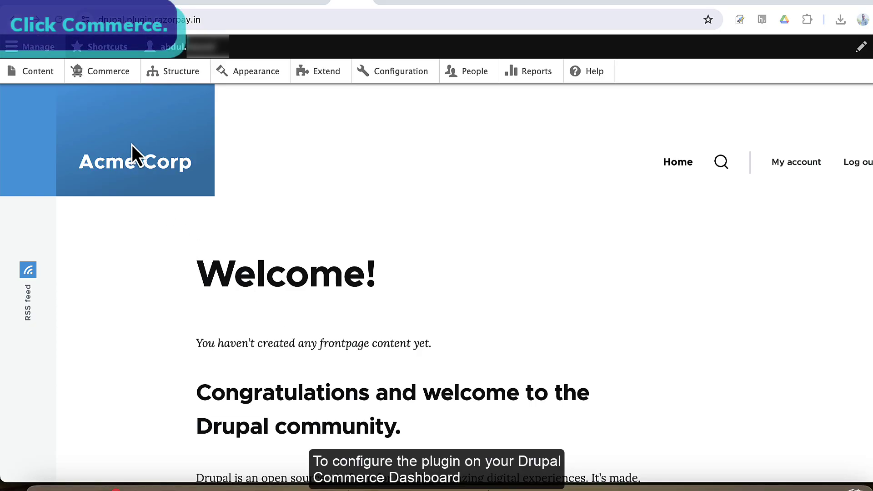
# - Go to Commerce > Configuration > Payment gateways
pyautogui.click(110, 73)
pyautogui.scroll(-1, 121, 175)
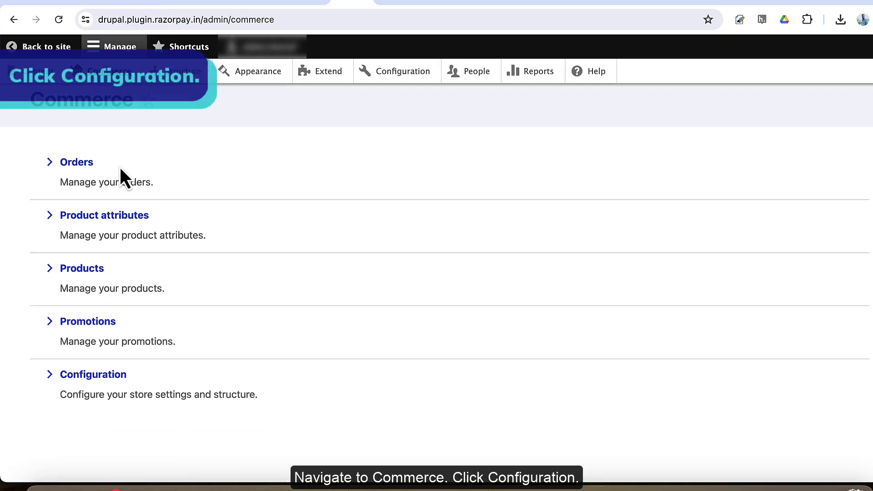
pyautogui.click(70, 377)
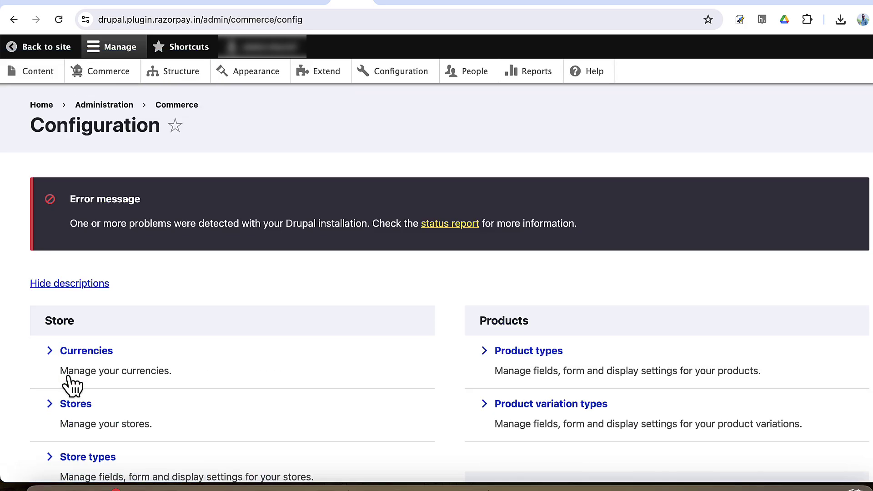
pyautogui.scroll(-2, 197, 304)
pyautogui.scroll(-5, 197, 303)
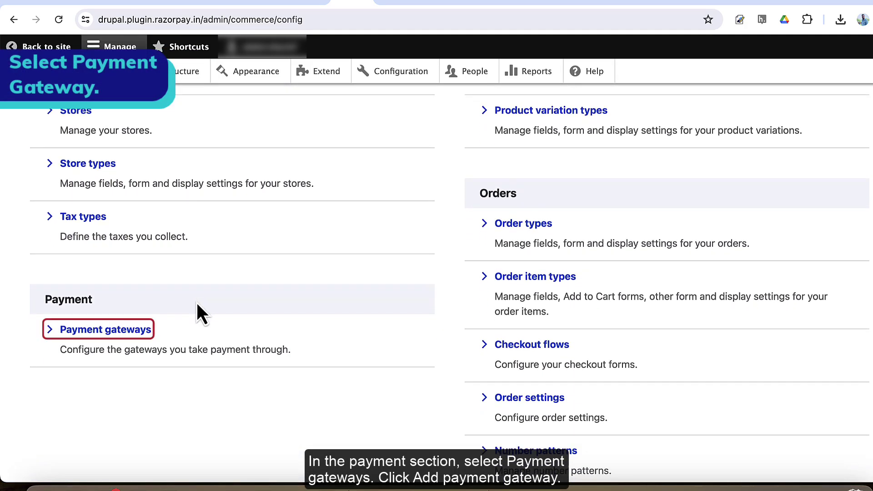
pyautogui.click(119, 329)
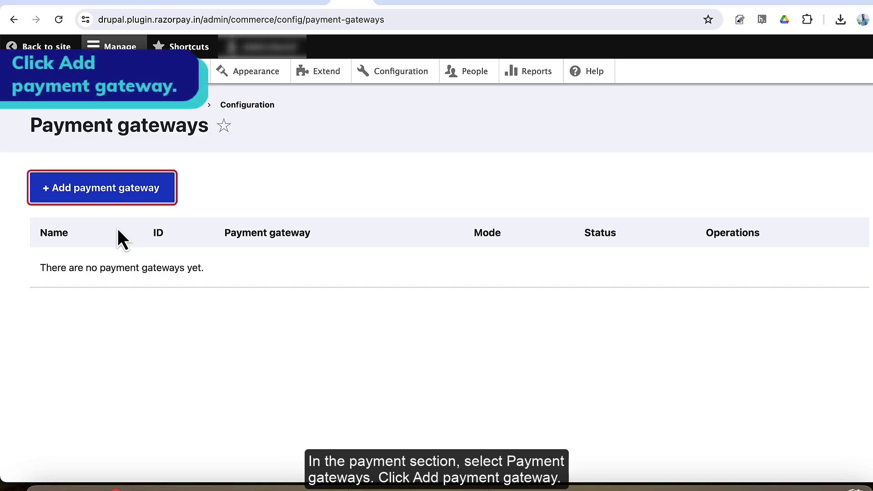
# - Add a new payment gateway named Razorpay using the Razorpay plugin
pyautogui.click(104, 195)
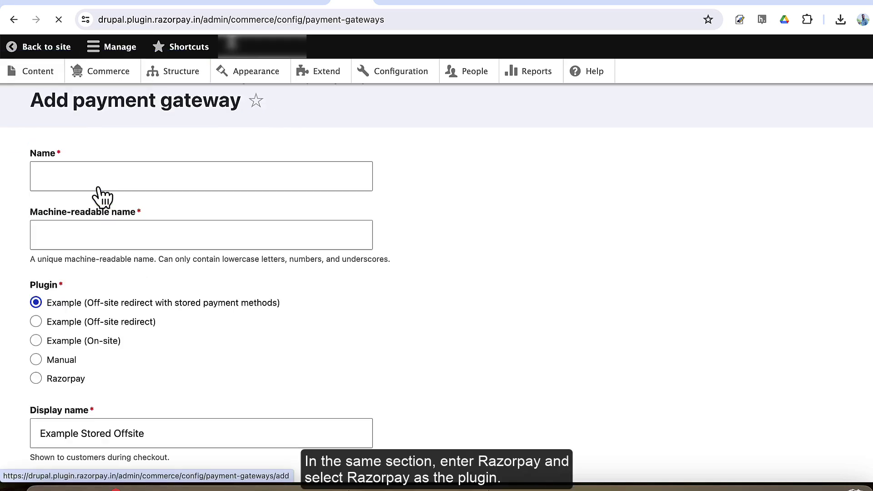
pyautogui.click(95, 193)
pyautogui.click(94, 194)
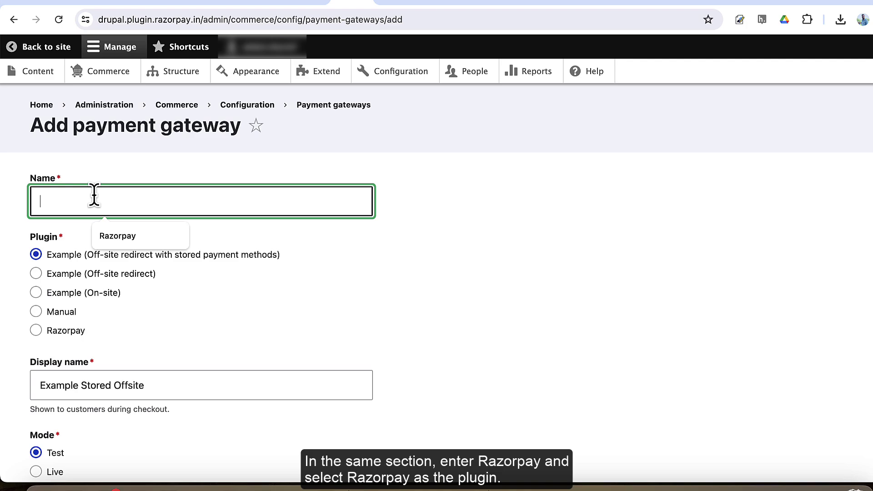
pyautogui.write('Razorpay')
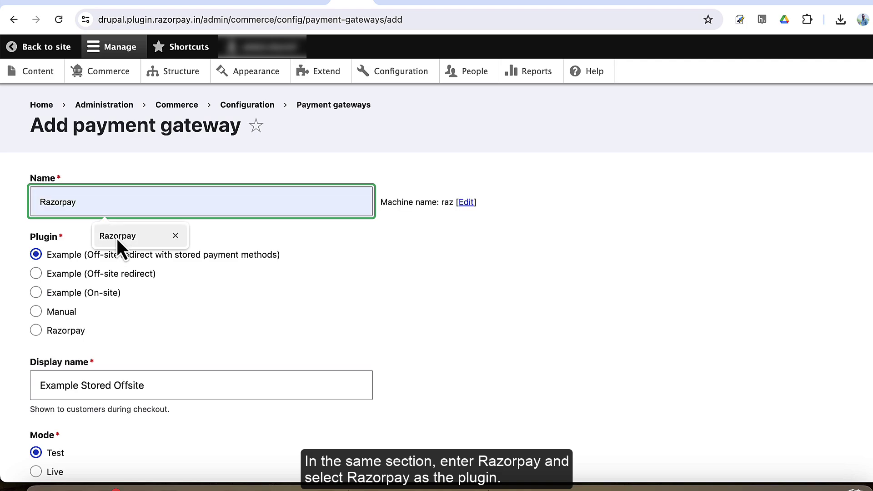
pyautogui.click(116, 238)
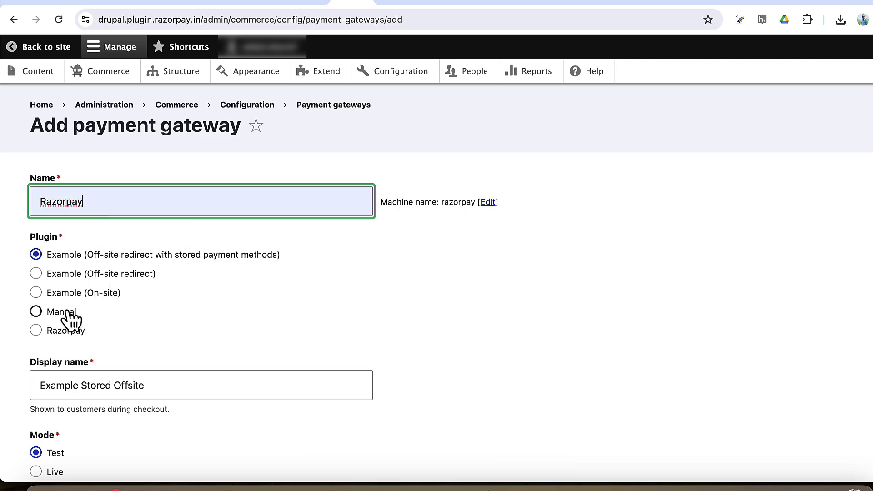
pyautogui.click(36, 331)
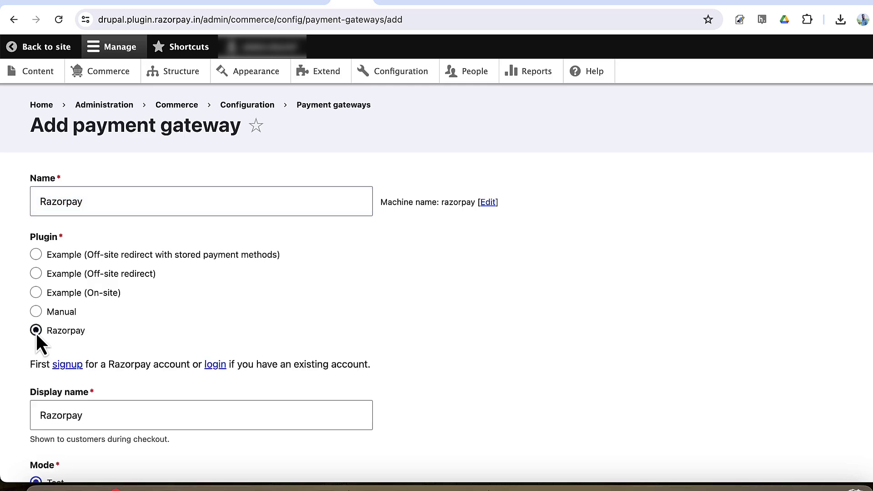
pyautogui.scroll(-4, 121, 326)
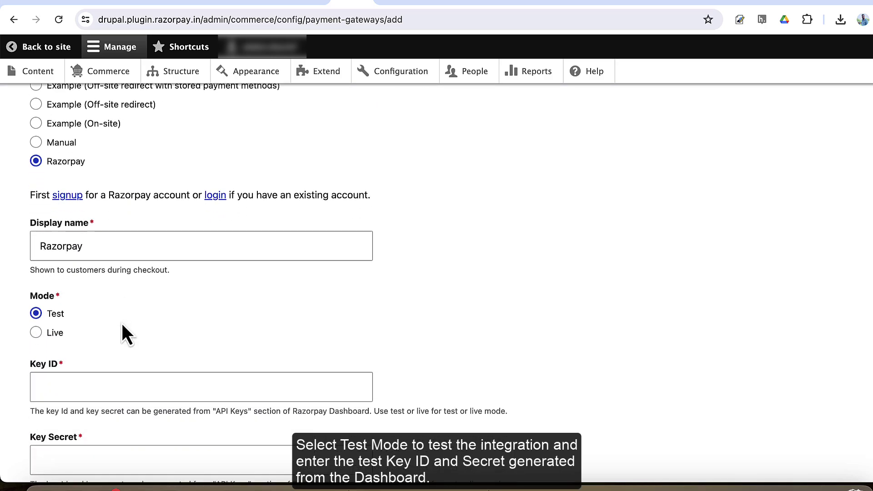
pyautogui.scroll(-2, 121, 320)
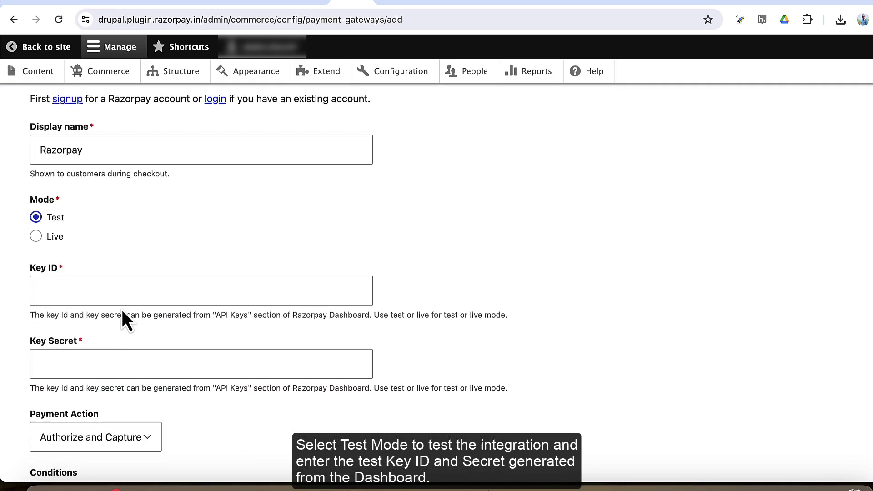
# - Fill in the saved Razorpay Key ID and Key Secret values
pyautogui.click(121, 291)
pyautogui.click(121, 291)
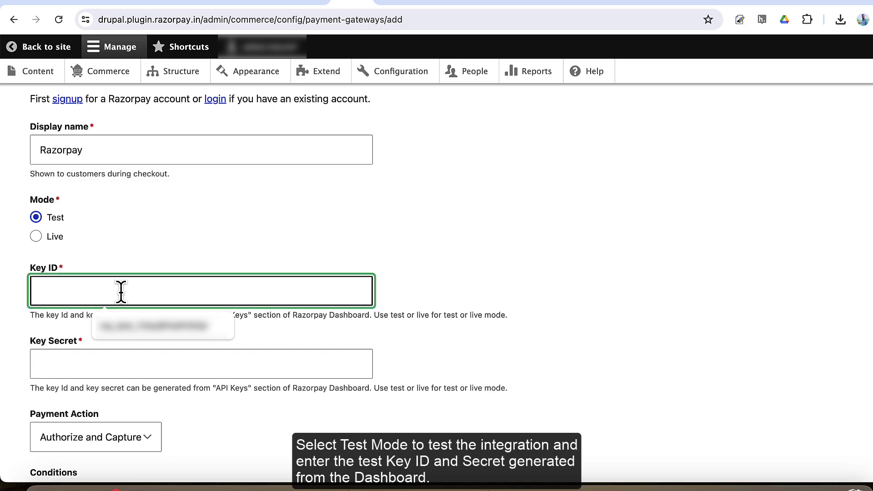
pyautogui.press('Down')
pyautogui.press('Return')
pyautogui.click(59, 362)
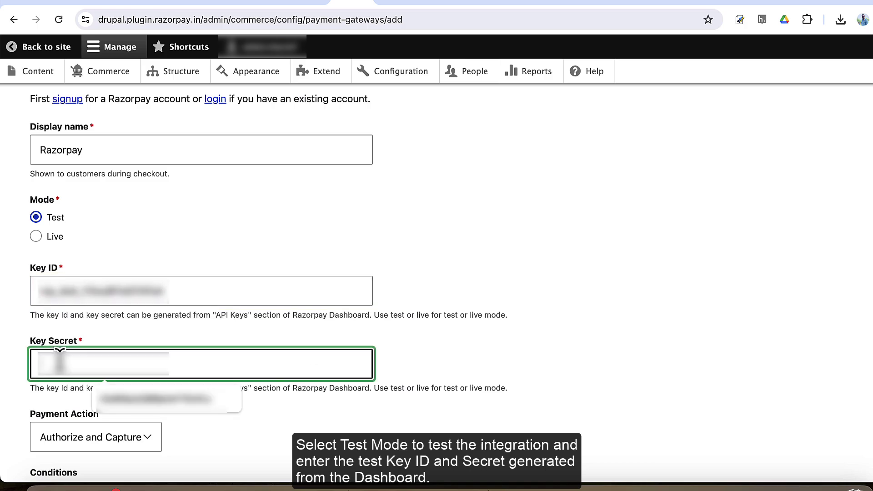
pyautogui.press('Down')
pyautogui.press('Return')
# - Keep Authorize and Capture as payment action and save the enabled test-mode gateway
pyautogui.scroll(-4, 195, 378)
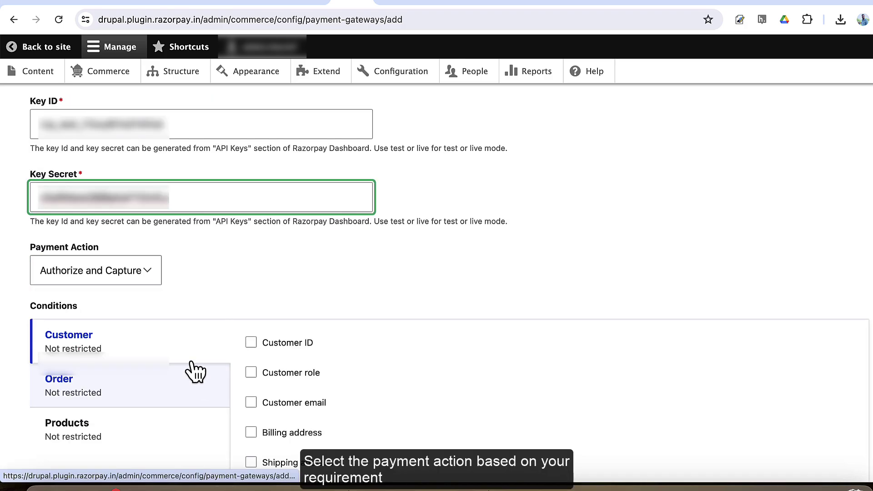
pyautogui.click(149, 271)
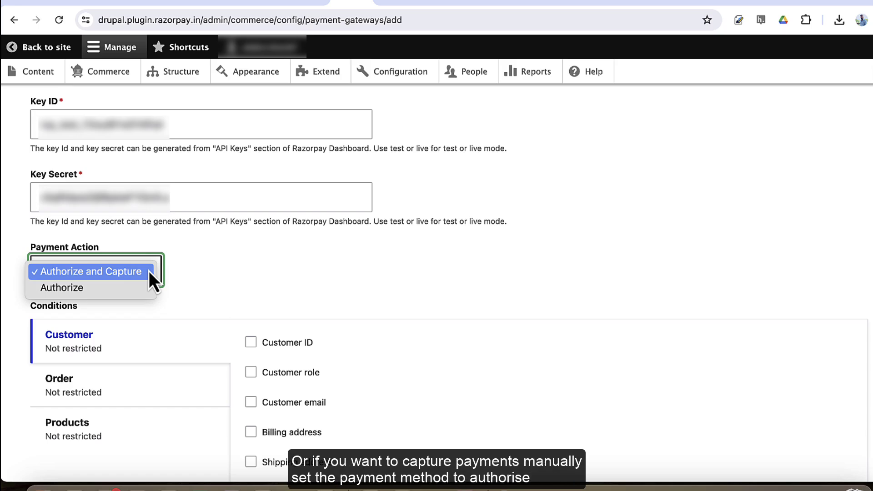
pyautogui.click(144, 271)
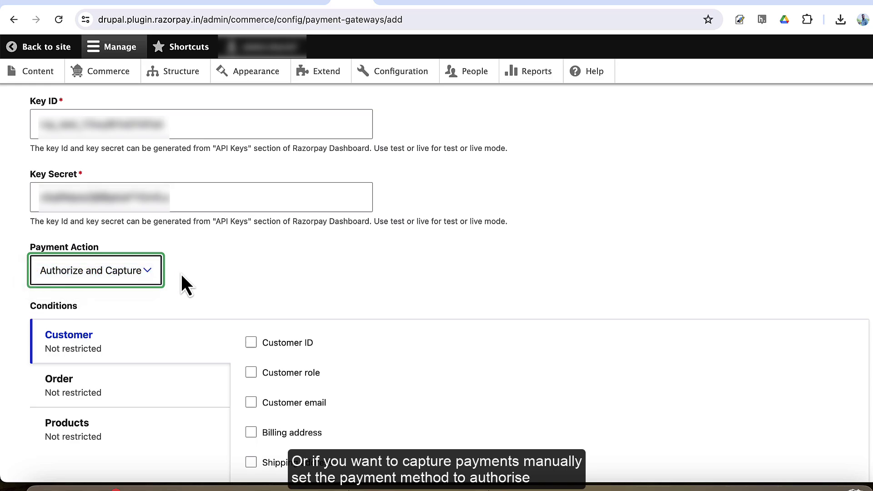
pyautogui.scroll(-2, 186, 284)
pyautogui.scroll(-4, 186, 284)
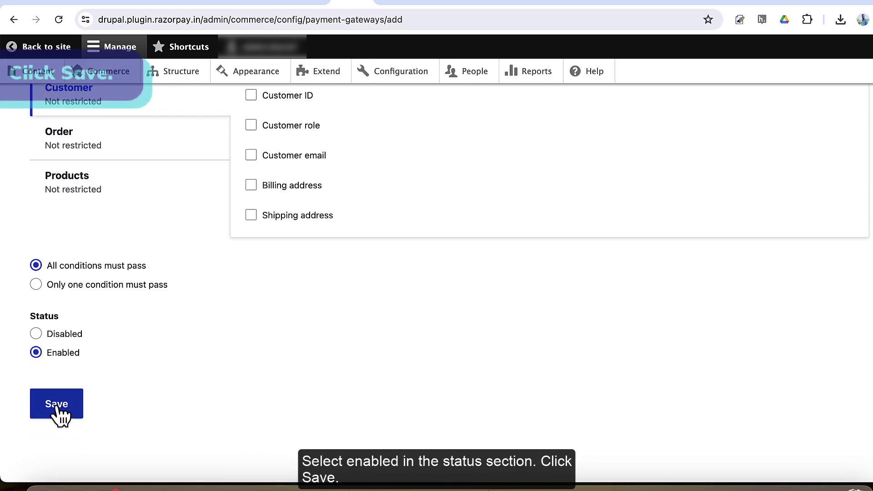
pyautogui.click(57, 408)
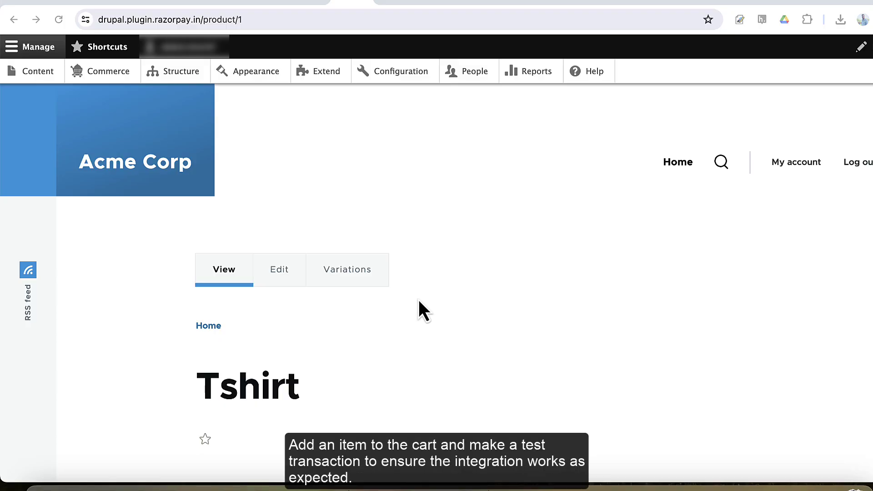
# - Add the ₹100 Tshirt to the cart and check out to the order review step
pyautogui.scroll(-8, 419, 299)
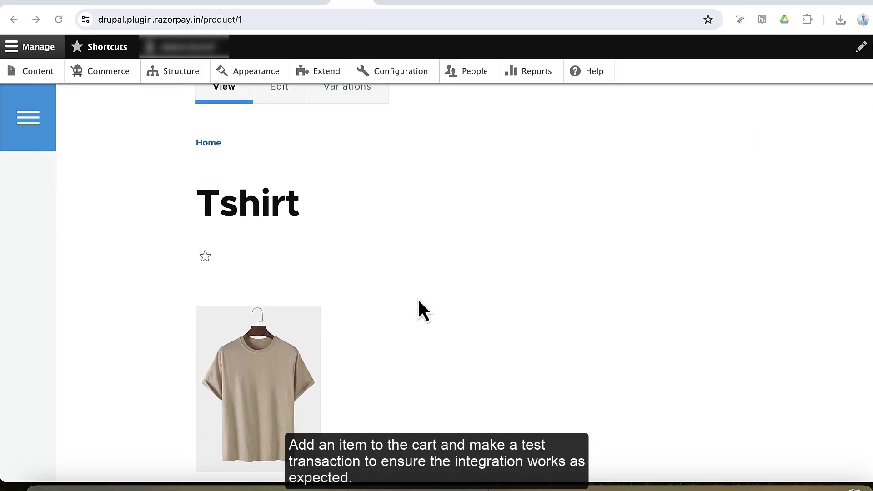
pyautogui.click(244, 361)
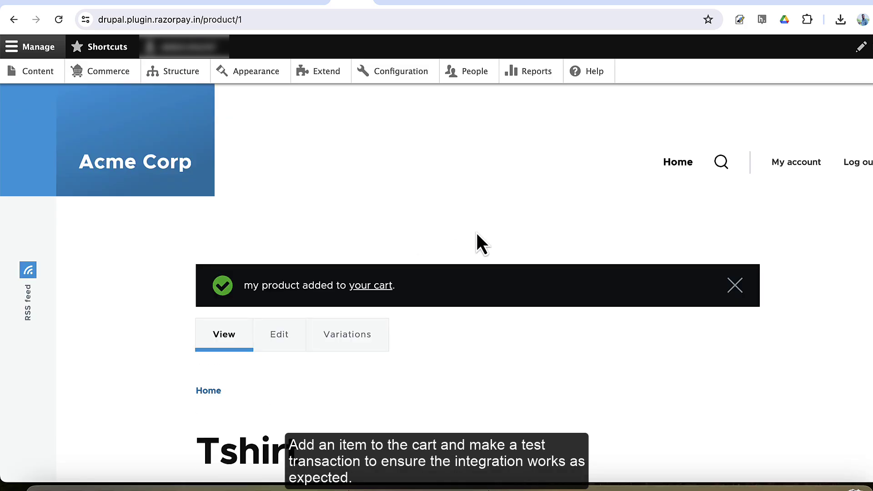
pyautogui.click(366, 285)
pyautogui.scroll(-5, 370, 296)
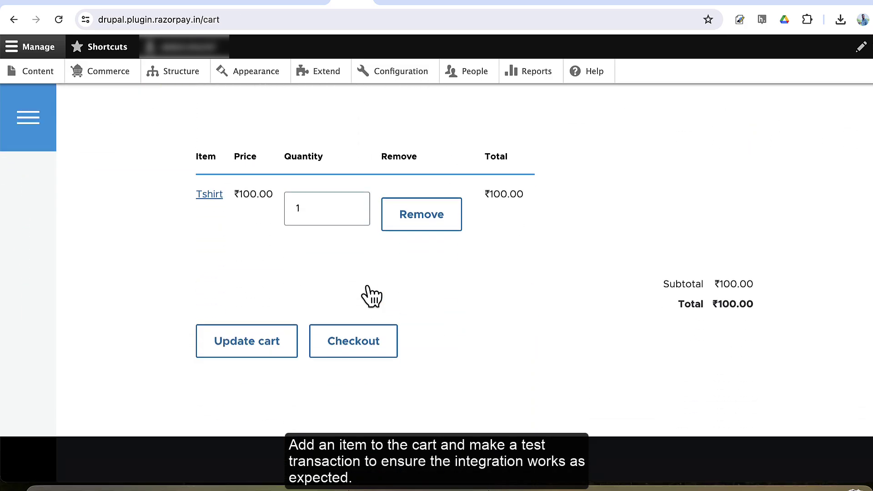
pyautogui.click(354, 348)
pyautogui.scroll(-5, 355, 352)
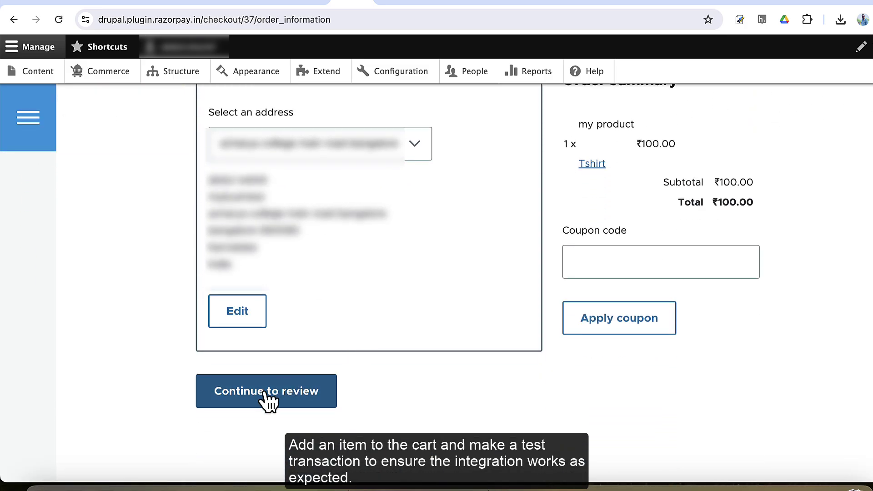
pyautogui.click(268, 403)
# - Complete the purchase with a successful Netbanking payment through Canara Bank's demo page
pyautogui.scroll(-5, 432, 331)
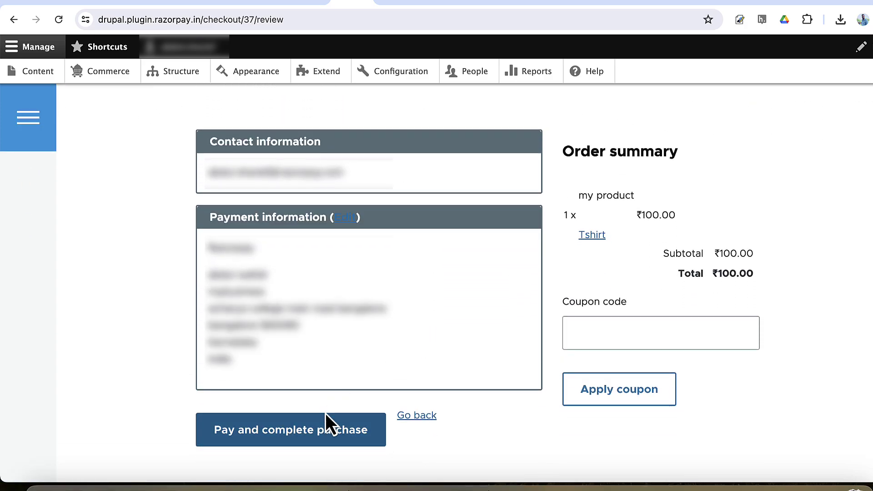
pyautogui.click(322, 434)
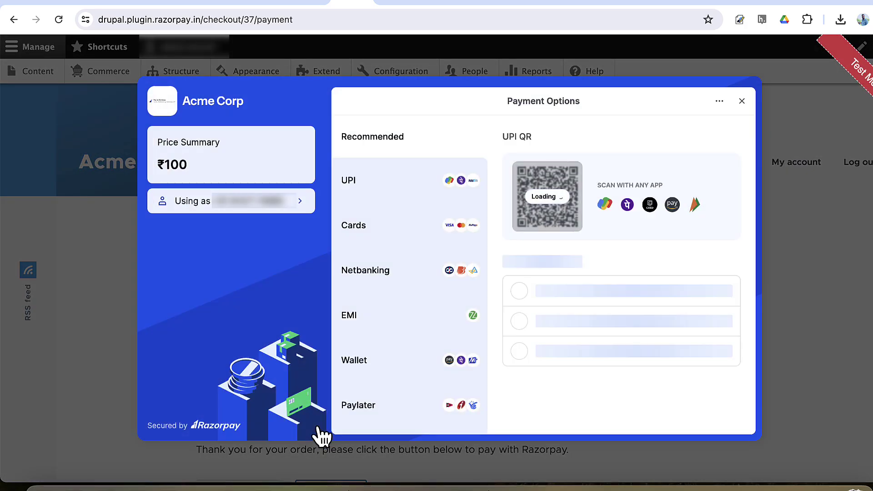
pyautogui.click(386, 268)
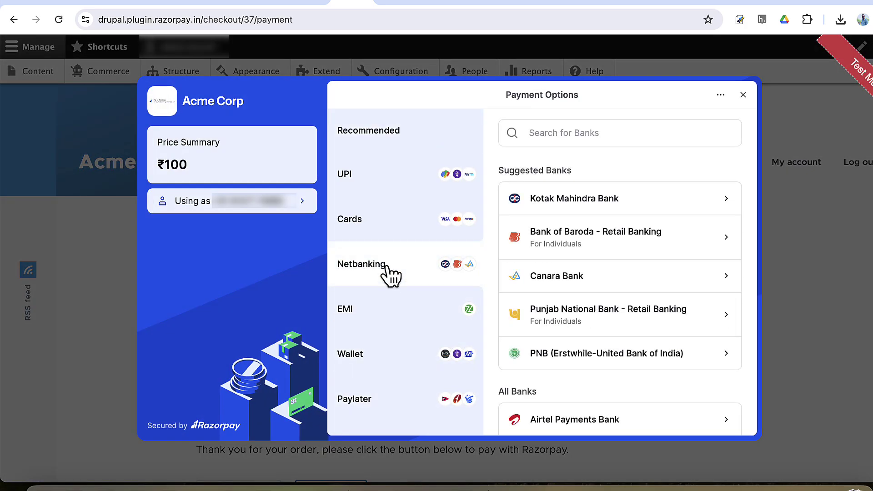
pyautogui.click(592, 280)
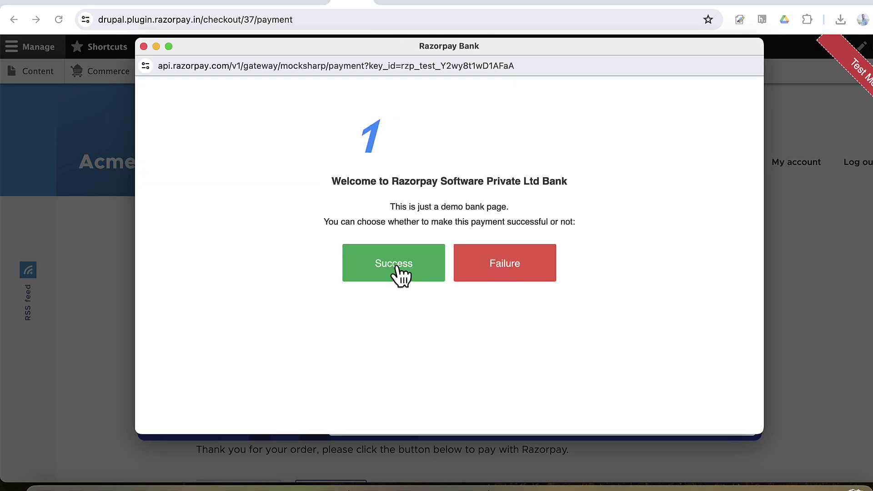
pyautogui.click(399, 269)
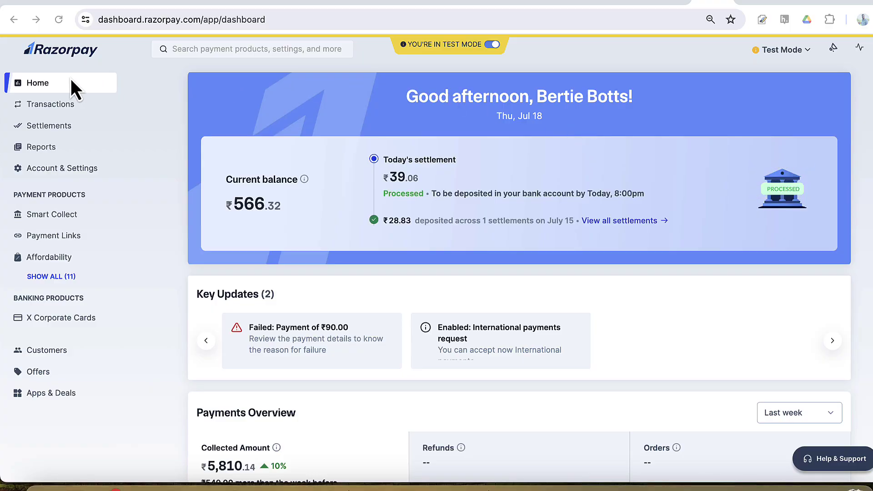
# - Open Transactions and view the newest ₹100 Captured payment's details
pyautogui.click(61, 106)
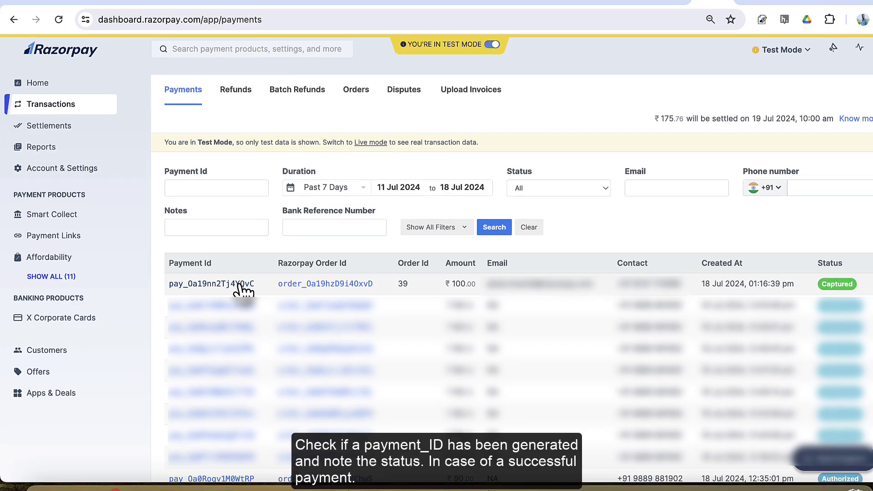
pyautogui.click(238, 285)
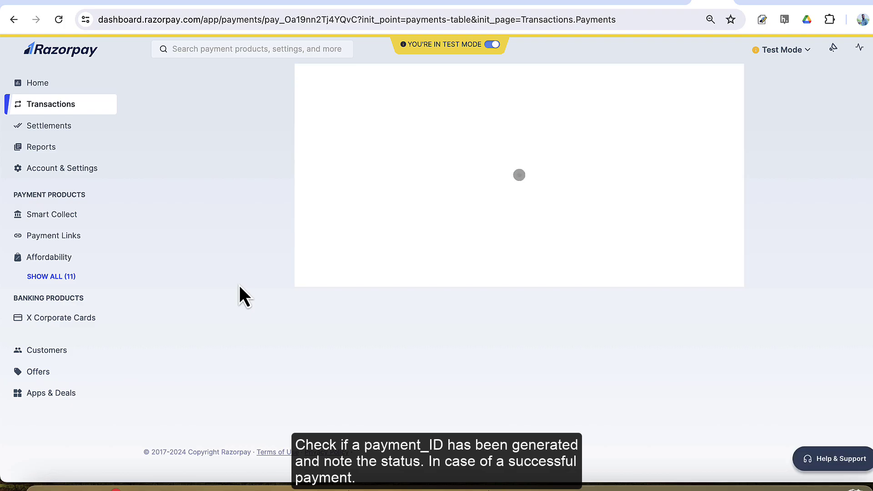